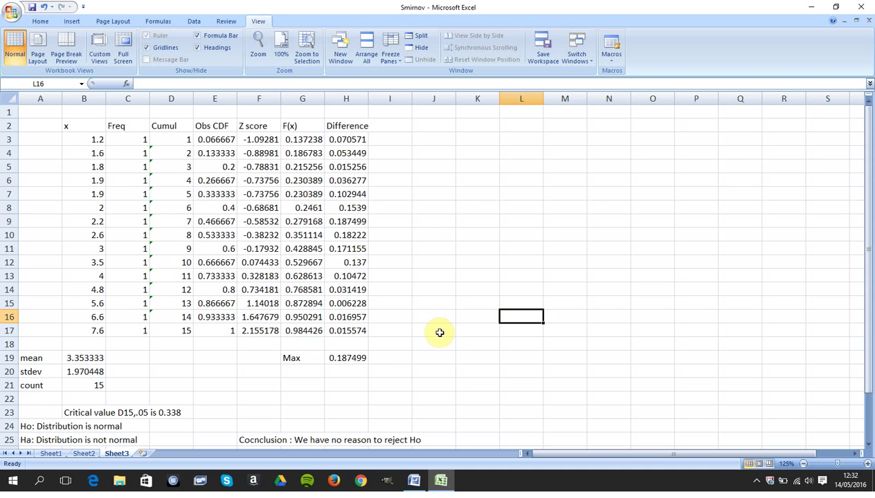
Bring up the Smirnov Word document's Kolmogorov–Smirnov chart, its source URL, caption and opening paragraph.
key("alt+Tab")
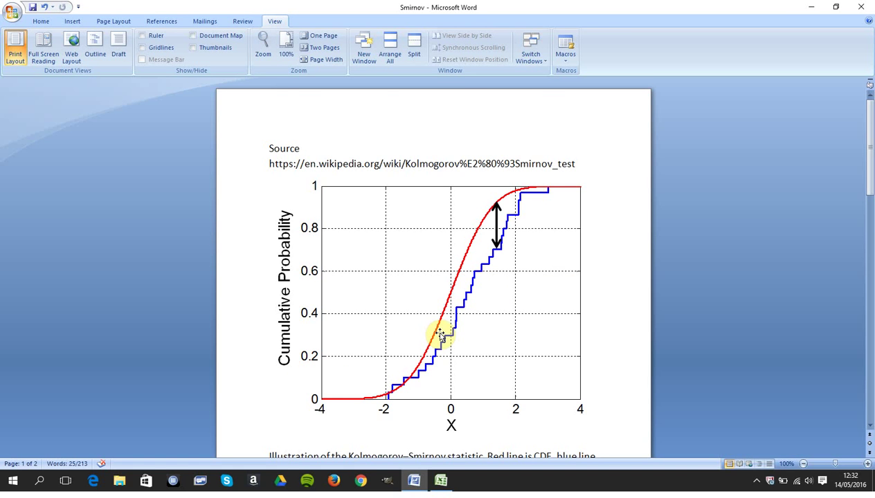
scroll(439, 336, "down", 5)
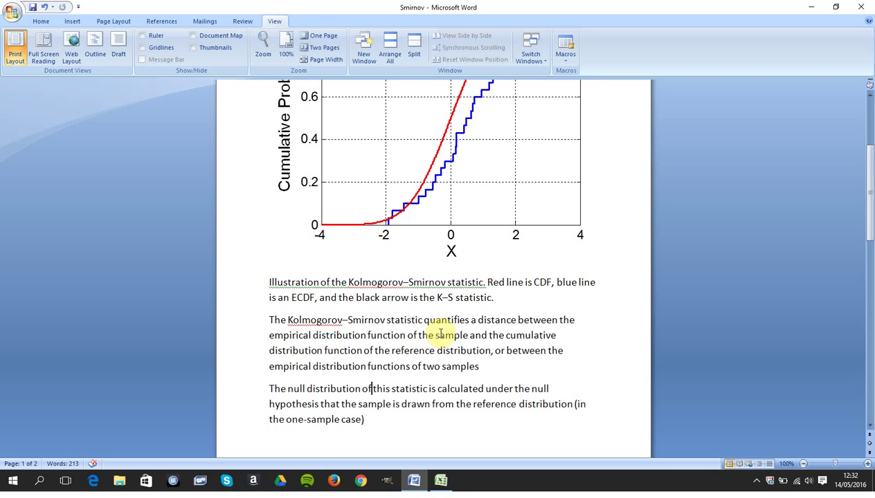
scroll(439, 336, "up", 2)
left_click(439, 334)
key("Up")
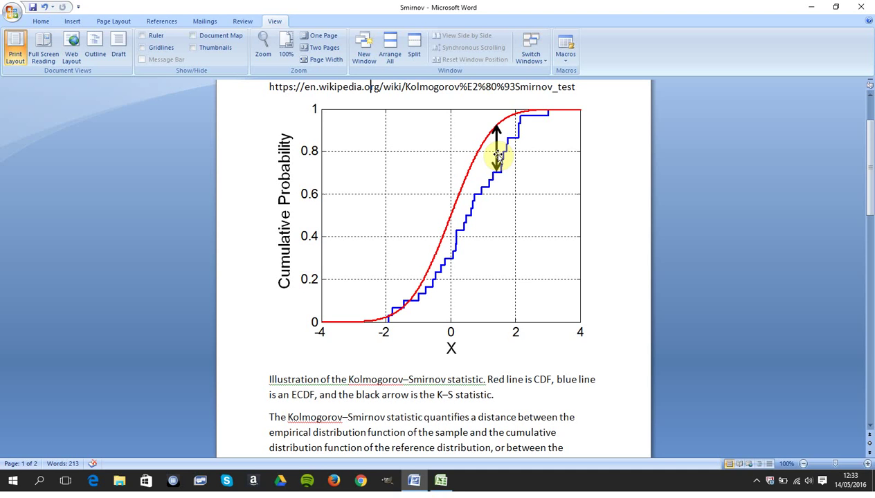
key("Down")
key("Down")
key("Down")
key("Down")
key("Down")
key("Down")
key("Down")
key("Down")
key("Down")
key("Down")
key("Down")
key("Up")
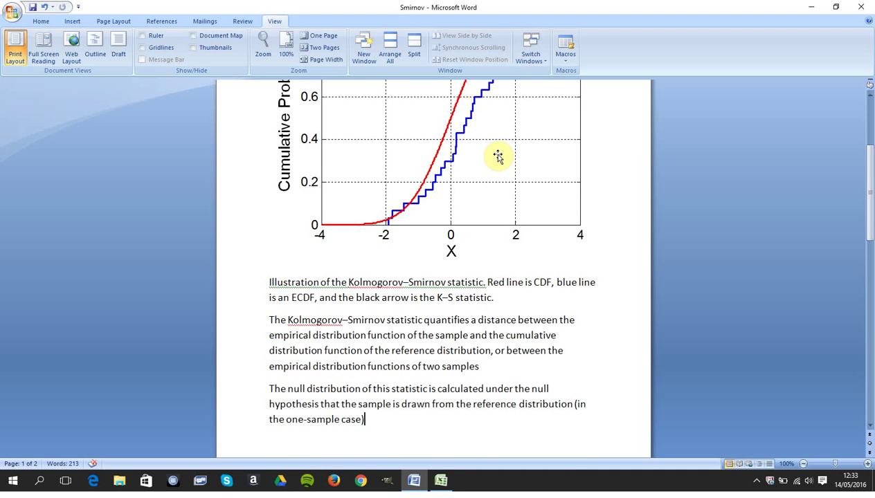
key("shift+Up")
key("shift+Up")
key("shift+Up")
key("shift+Right")
key("shift+Right")
key("shift+Right")
key("shift+Right")
key("shift+Right")
key("shift+Right")
key("shift+Right")
key("shift+Right")
key("shift+Right")
key("shift+Right")
key("shift+Right")
key("shift+Right")
key("shift+Right")
key("shift+Right")
key("shift+Right")
key("shift+Right")
key("shift+Right")
key("shift+Right")
key("shift+Right")
key("shift+Right")
key("shift+Right")
key("shift+Right")
key("shift+Right")
key("shift+Right")
key("shift+Right")
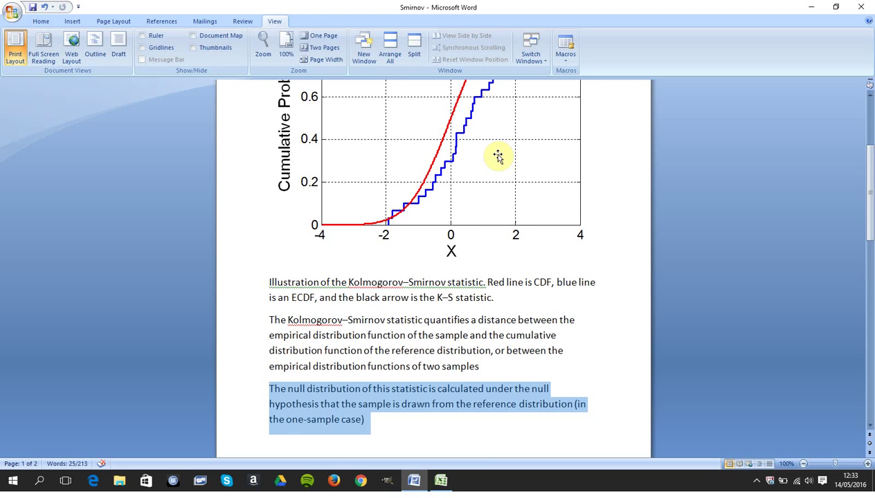
key("Down")
key("Down")
key("Down")
key("Down")
key("Down")
key("Down")
key("Down")
key("Down")
key("Down")
key("Down")
key("Down")
key("Down")
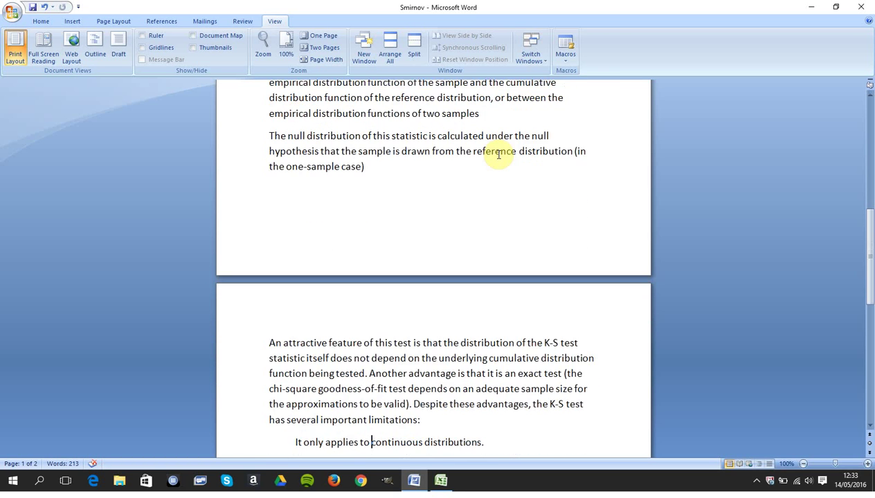
key("Down")
key("Down")
key("Down")
key("Down")
key("Down")
key("Down")
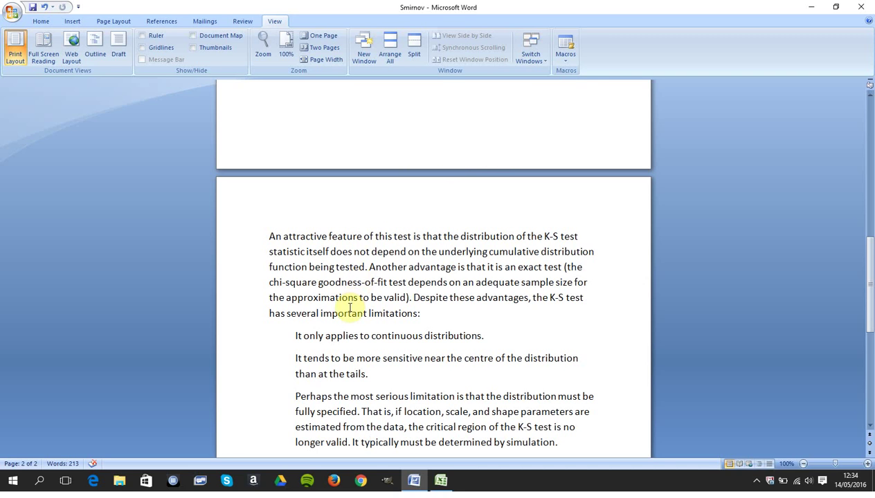
left_click_drag(303, 336, 435, 430)
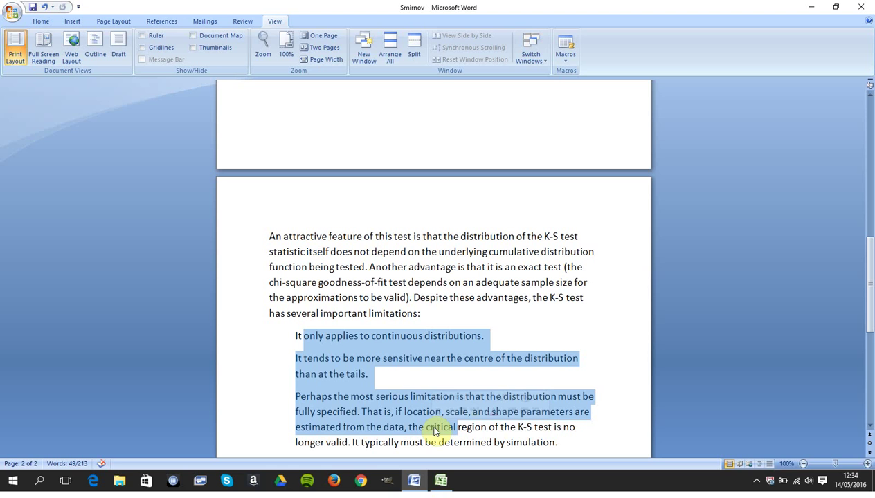
Return to the Smirnov workbook and step through the x and Freq values to the mean in B19.
key("alt+Tab")
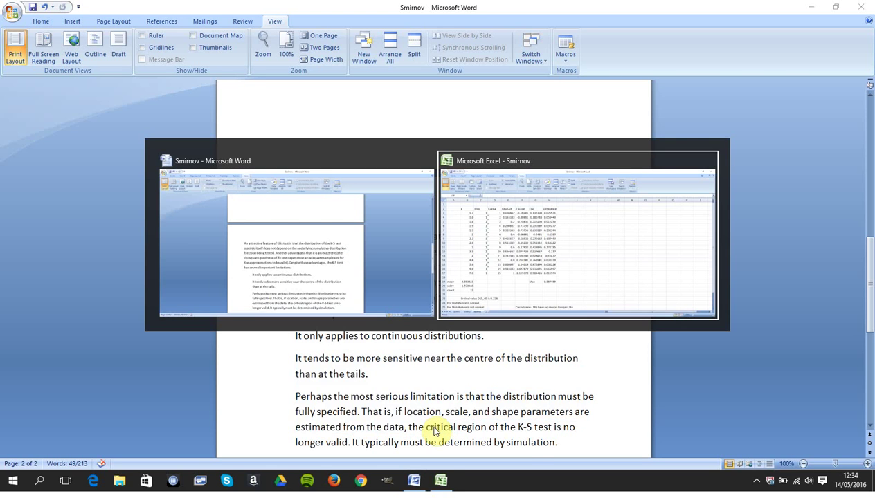
key("Left")
key("Left")
key("Left")
key("Left")
key("Left")
key("Left")
key("Left")
key("Left")
key("Left")
key("Left")
key("Up")
key("Up")
key("Up")
key("Up")
key("Up")
key("Up")
key("Up")
key("Up")
key("Up")
key("Up")
key("Up")
key("Right")
key("Right")
key("Up")
key("Left")
key("Up")
key("Down")
key("Down")
key("Down")
key("Down")
key("Down")
key("Down")
key("Down")
key("Down")
key("Down")
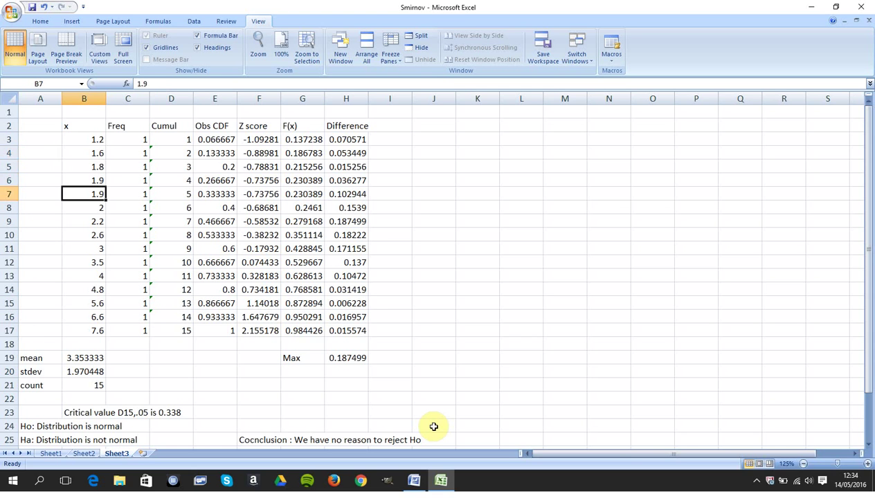
key("Down")
key("Down")
key("Down")
key("Down")
key("Down")
key("Down")
key("Down")
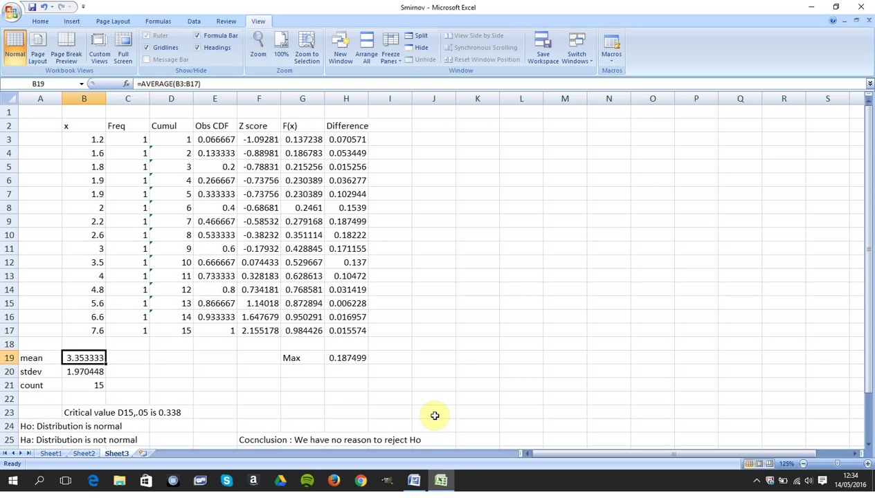
Show the formulas behind the mean and standard deviation in B19:B20, then go to D3.
key("ctrl+grave")
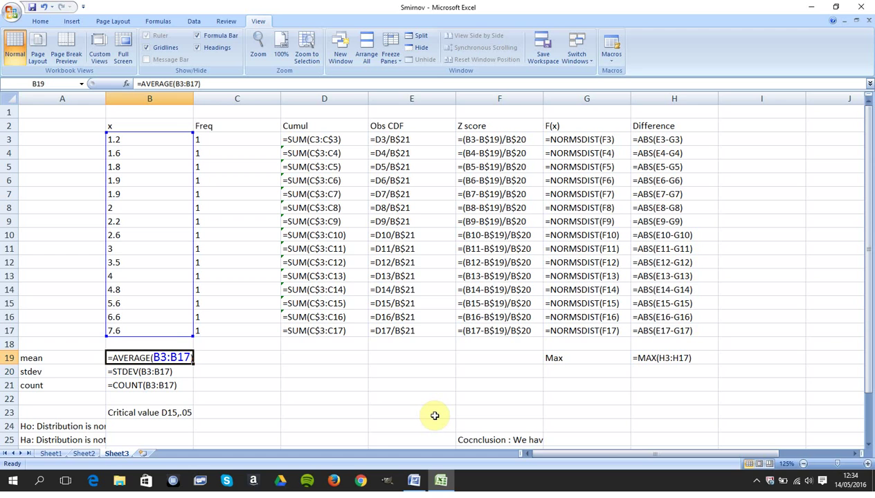
key("Down")
key("Down")
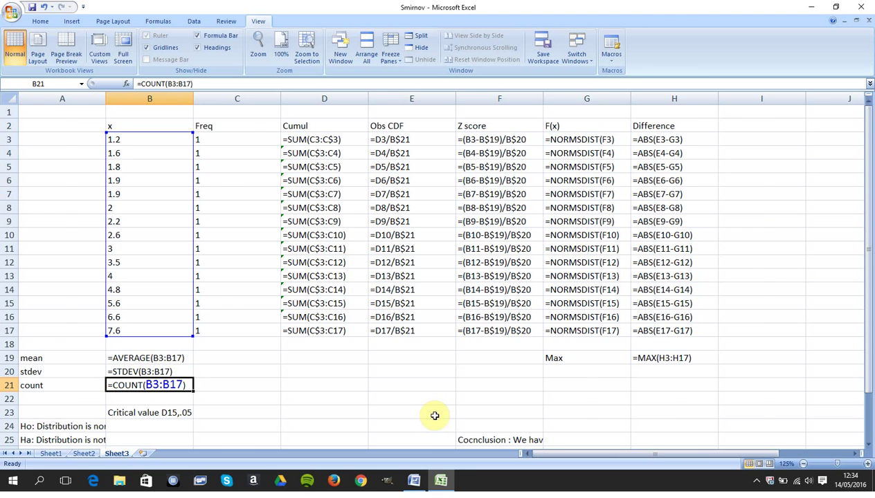
key("ctrl+grave")
key("Up")
key("Up")
key("Up")
key("Up")
key("Up")
key("Up")
key("Up")
key("Up")
key("Up")
key("Up")
key("Up")
key("Up")
key("Up")
key("Up")
key("Up")
key("Up")
key("Up")
key("Up")
key("Right")
key("Down")
key("Down")
key("Down")
key("Down")
key("Down")
key("Down")
key("Down")
key("Down")
key("Down")
key("Down")
key("Down")
key("Down")
key("Down")
key("Down")
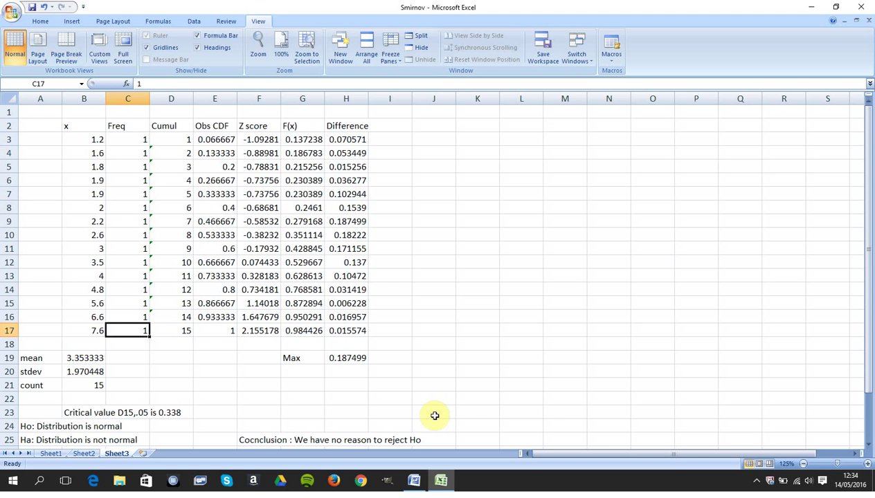
key("Right")
key("Up")
key("Up")
key("Up")
key("Up")
key("Up")
key("Up")
key("Up")
key("Up")
key("Up")
key("Up")
key("Up")
key("Up")
key("Up")
key("Up")
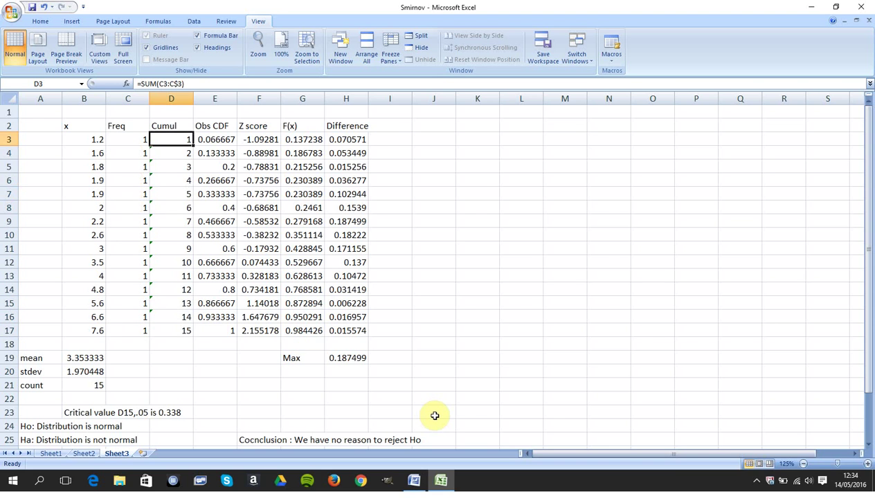
Display the cumulative-sum formula in column D, then return to computed values.
key("ctrl+grave")
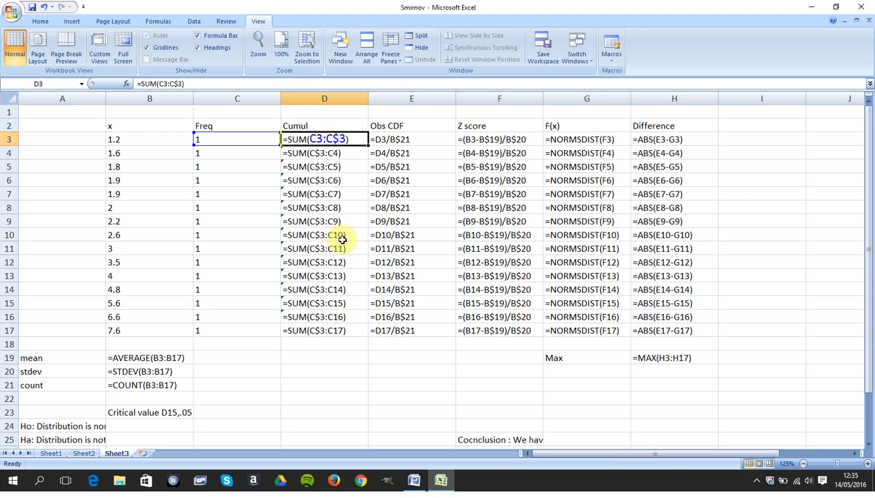
key("ctrl+grave")
key("Right")
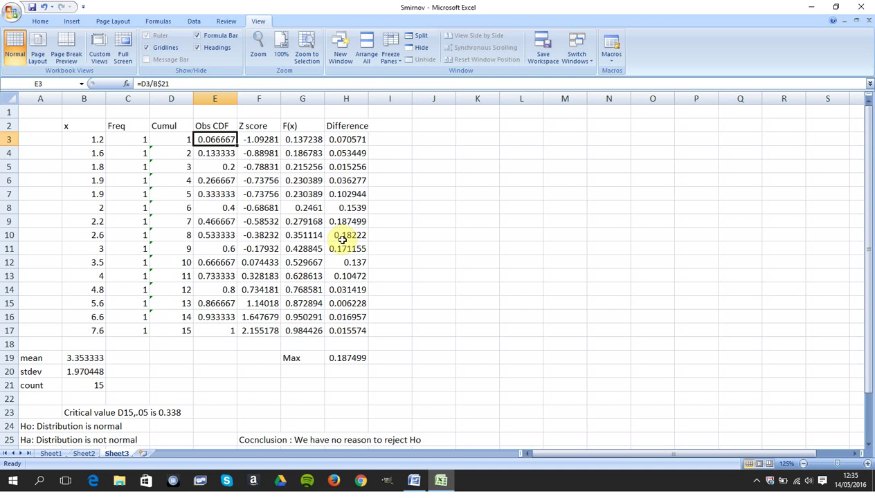
Inspect the Obs CDF formula in E3 without changing it and turn Show Formulas off.
key("ctrl+grave")
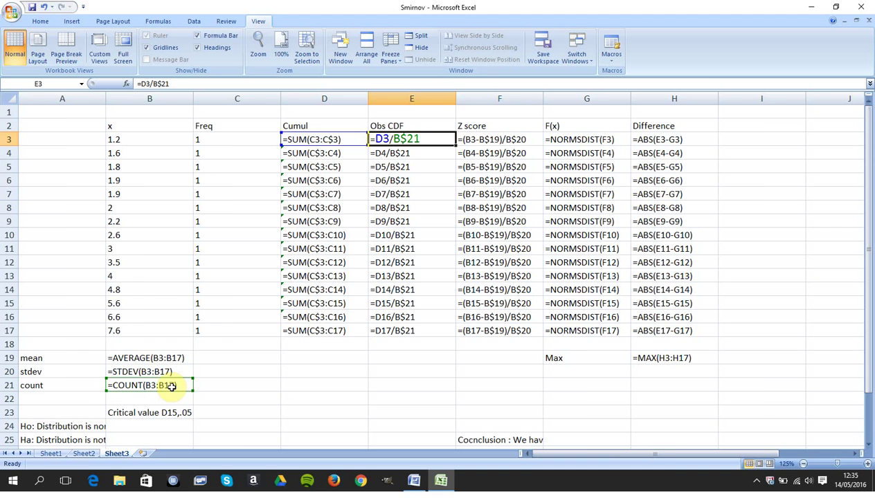
key("ctrl+grave")
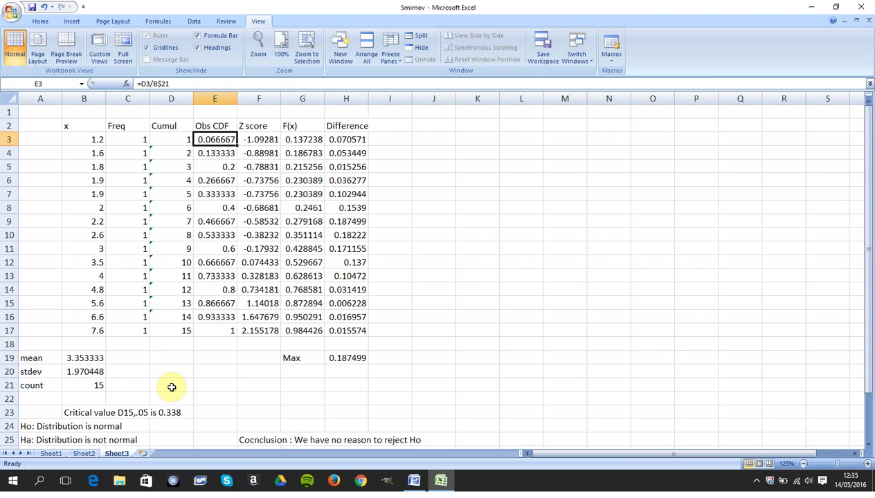
key("ctrl+grave")
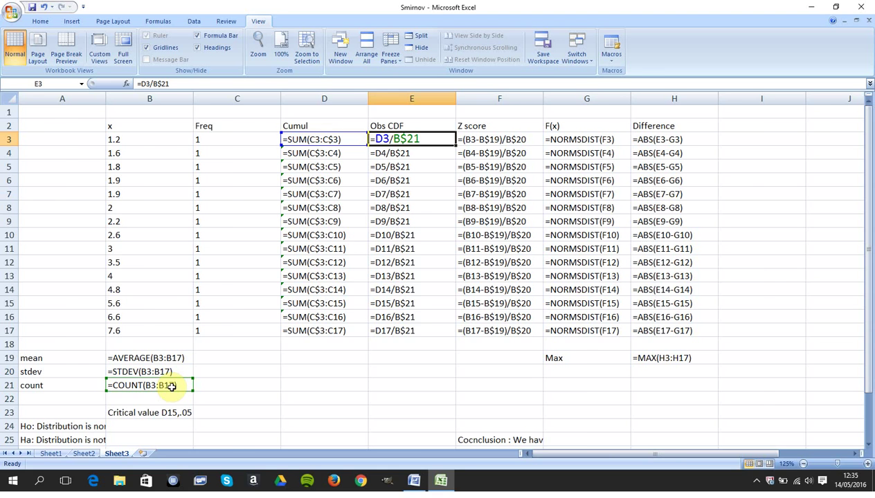
key("Escape")
key("ctrl+grave")
key("Right")
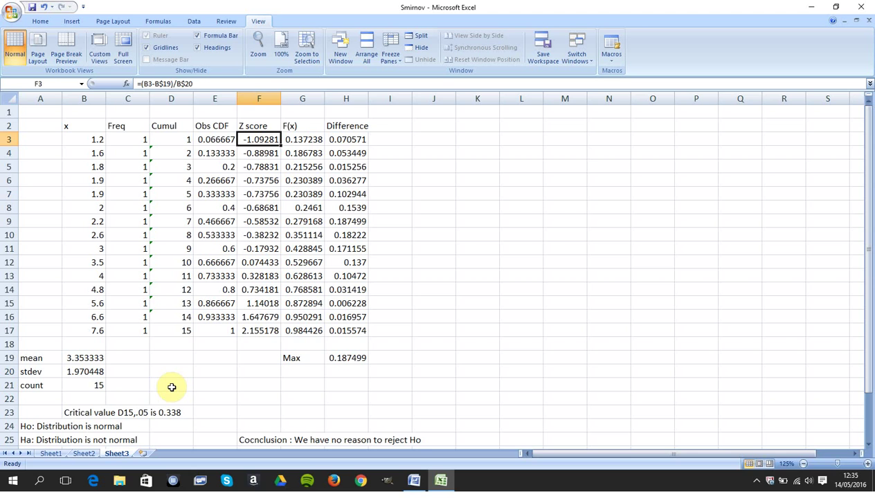
key("Left")
key("Left")
key("Left")
key("Left")
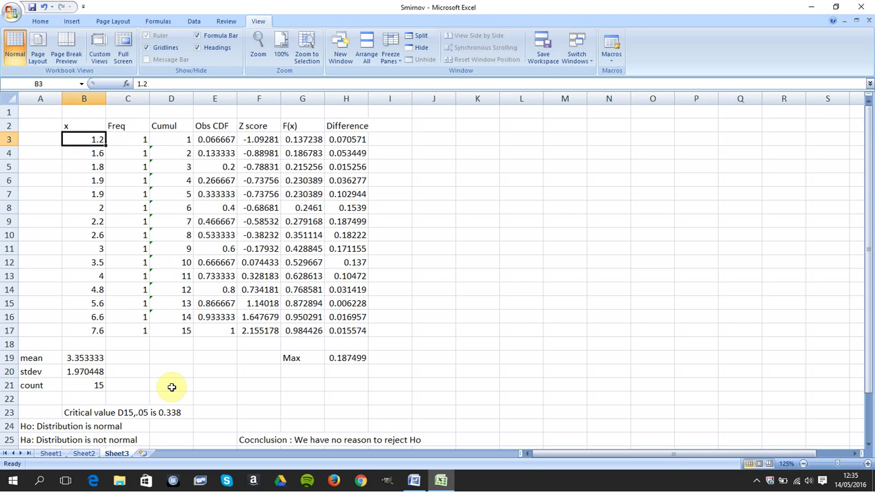
key("Down")
key("Down")
key("Down")
key("Down")
key("Down")
key("Down")
key("Down")
key("Down")
key("Down")
key("Down")
key("Down")
key("Down")
key("Down")
key("Down")
key("Down")
key("Down")
key("Down")
key("Up")
key("Down")
key("Up")
key("Right")
key("Right")
key("Right")
key("Right")
key("Up")
key("Up")
key("Up")
key("Up")
key("Up")
key("Up")
key("Up")
key("Up")
key("Up")
key("Up")
key("Up")
key("Up")
key("Up")
key("Up")
key("Up")
key("Up")
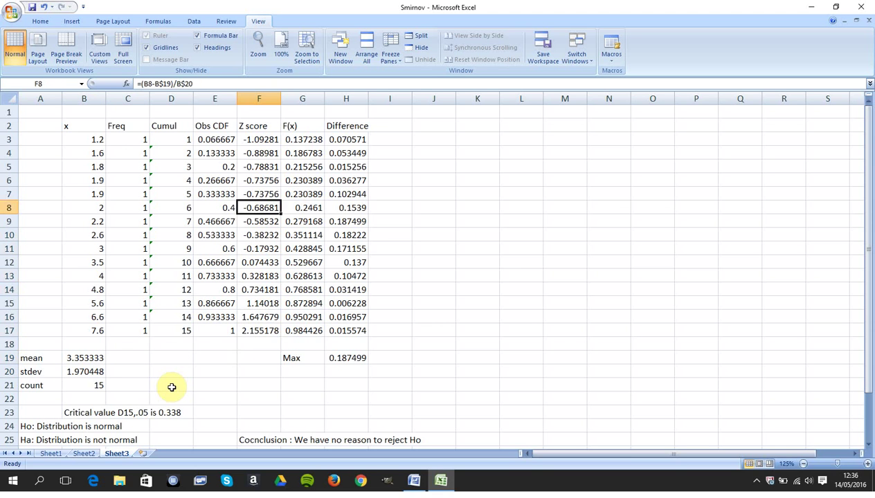
key("ctrl+grave")
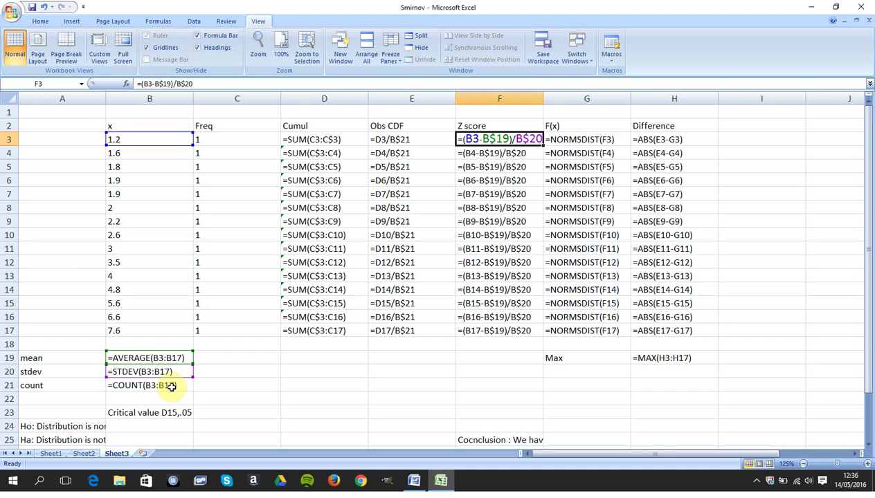
key("ctrl+grave")
key("Right")
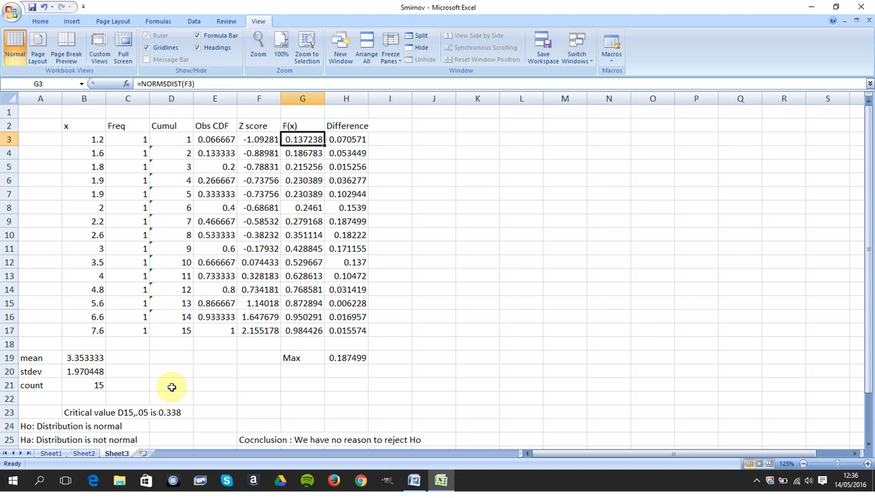
key("ctrl+grave")
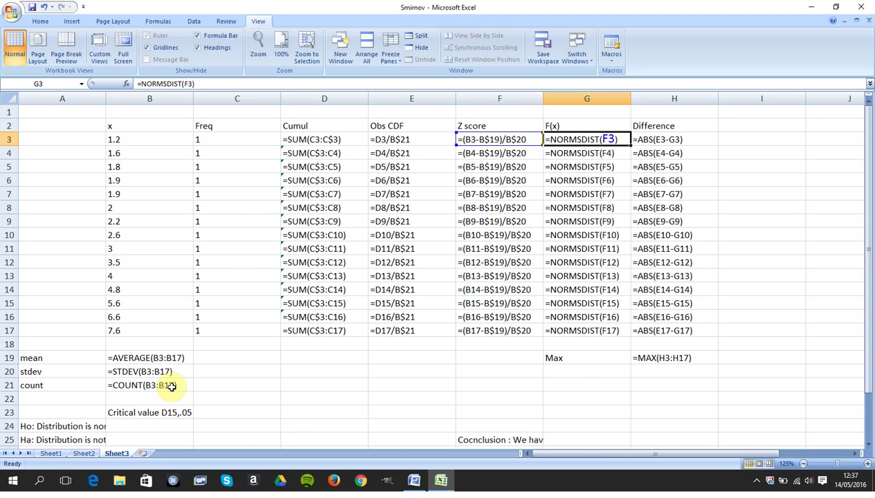
key("ctrl+grave")
key("Down")
key("Down")
key("Down")
key("Down")
key("Down")
key("Down")
key("Down")
key("Down")
key("Down")
key("Down")
key("Down")
key("Down")
key("Down")
key("Down")
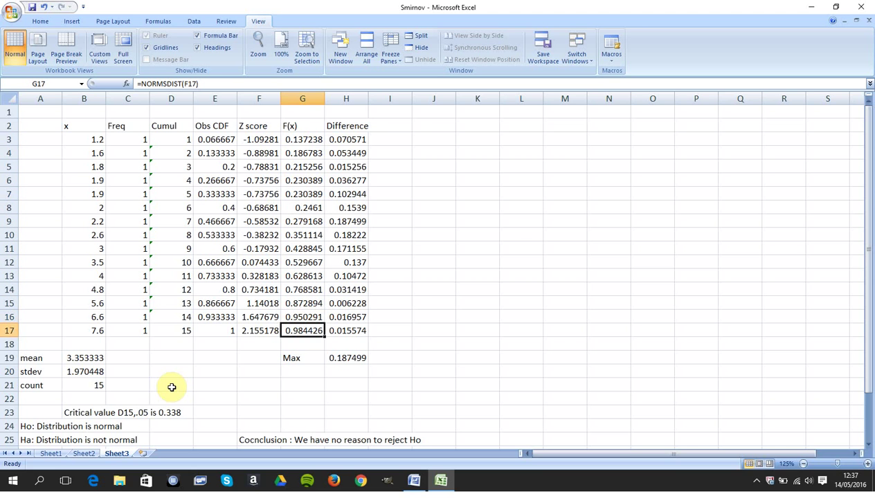
key("Up")
key("Up")
key("Up")
key("Up")
key("Up")
key("Up")
key("Up")
key("Up")
key("Up")
key("Up")
key("Up")
key("Up")
key("Up")
key("Up")
key("Right")
key("ctrl+grave")
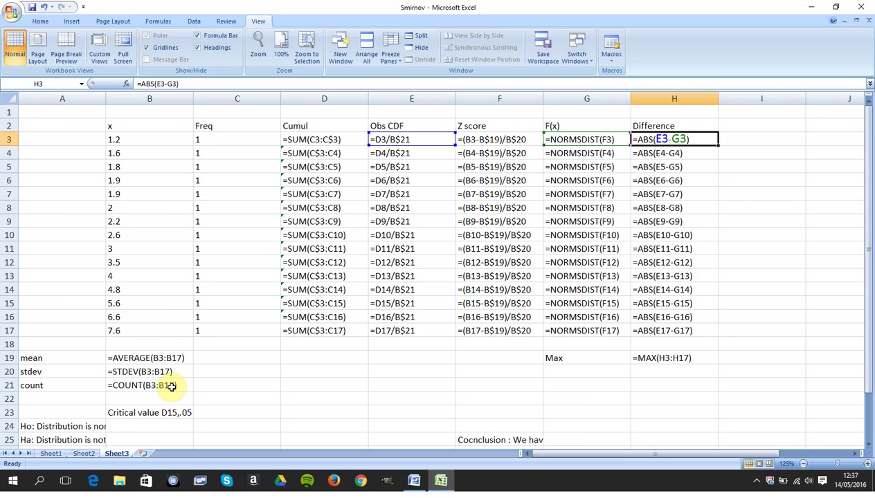
key("ctrl+grave")
key("Down")
key("Down")
key("Down")
key("Down")
key("Down")
key("Down")
key("Down")
key("Down")
key("Down")
key("Down")
key("Down")
key("Down")
key("Down")
key("Down")
key("Down")
key("Down")
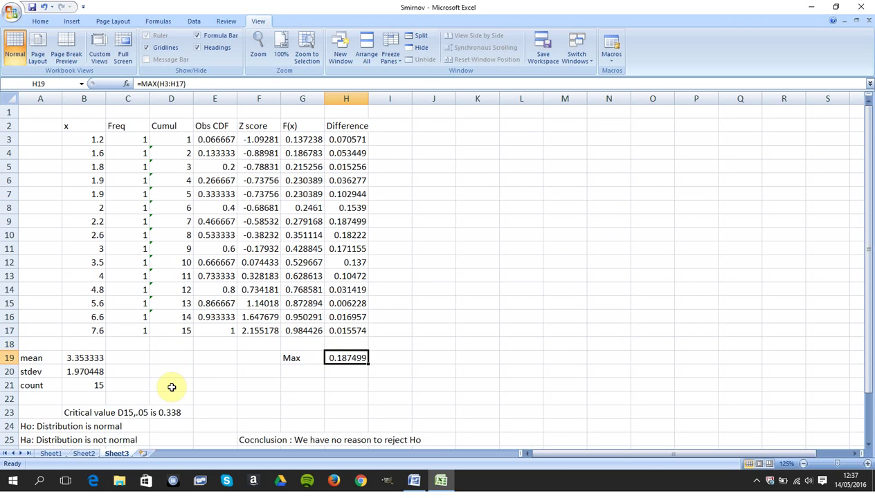
key("ctrl+grave")
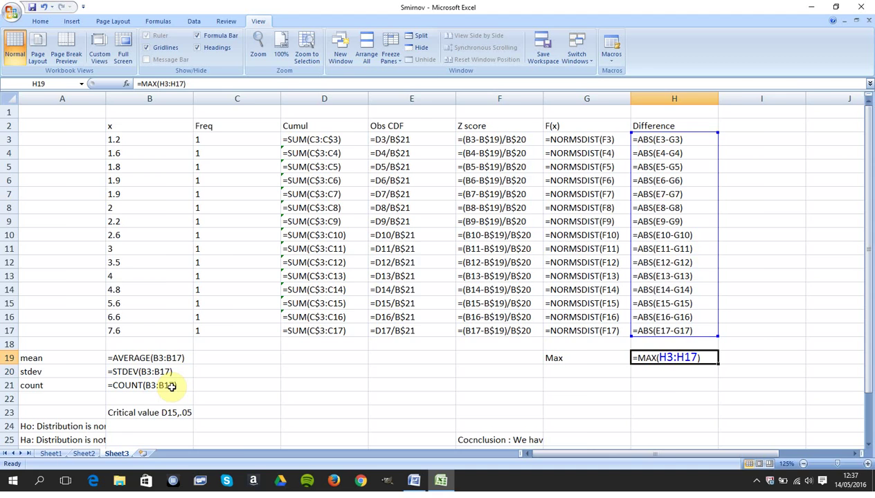
key("ctrl+grave")
key("Down")
key("Down")
key("Down")
key("Down")
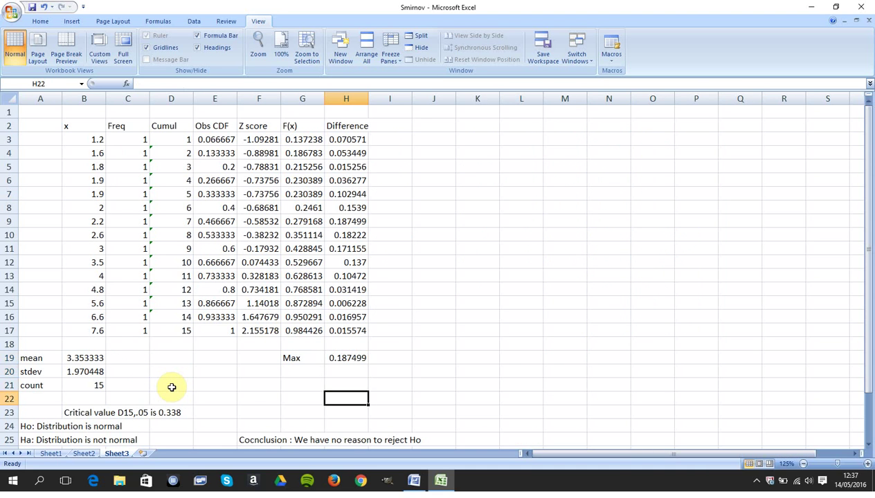
key("Left")
key("Left")
key("Left")
key("Left")
key("Left")
key("Left")
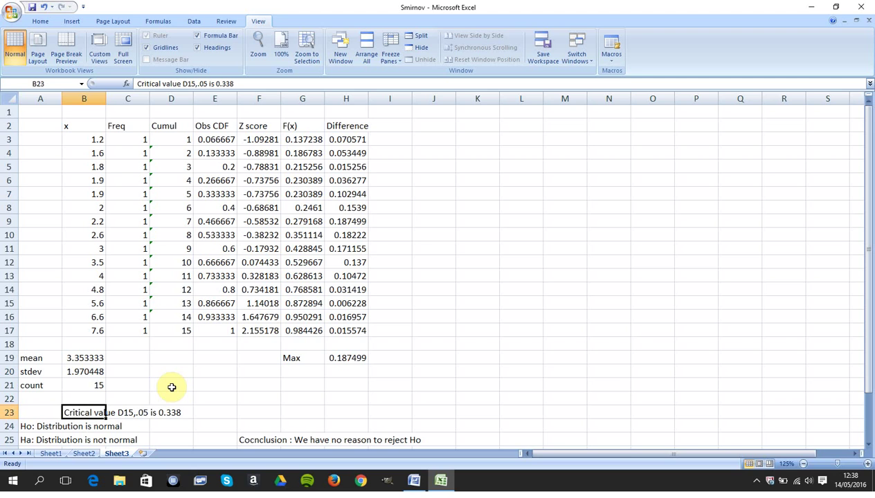
key("Right")
key("Right")
key("Right")
key("Right")
key("Right")
key("Right")
key("Right")
key("Up")
key("Up")
key("Up")
key("Up")
key("Left")
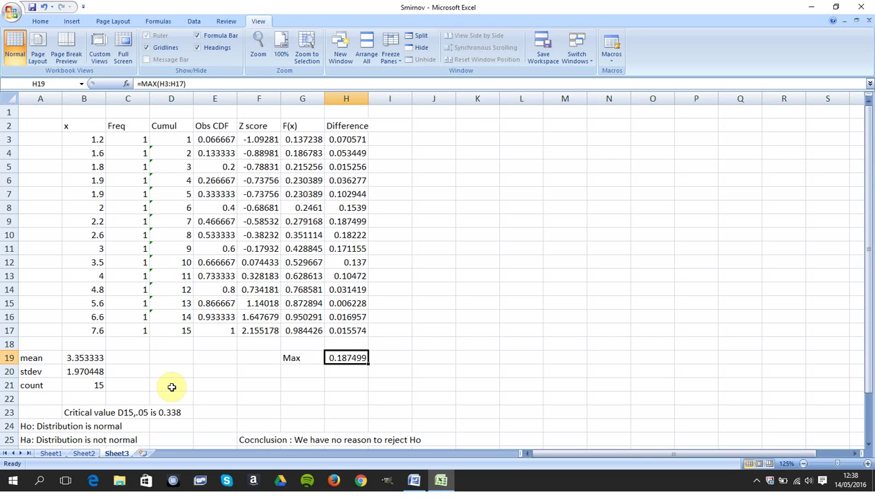
key("Down")
key("Left")
key("Down")
key("Down")
key("Left")
key("Left")
key("Left")
key("Down")
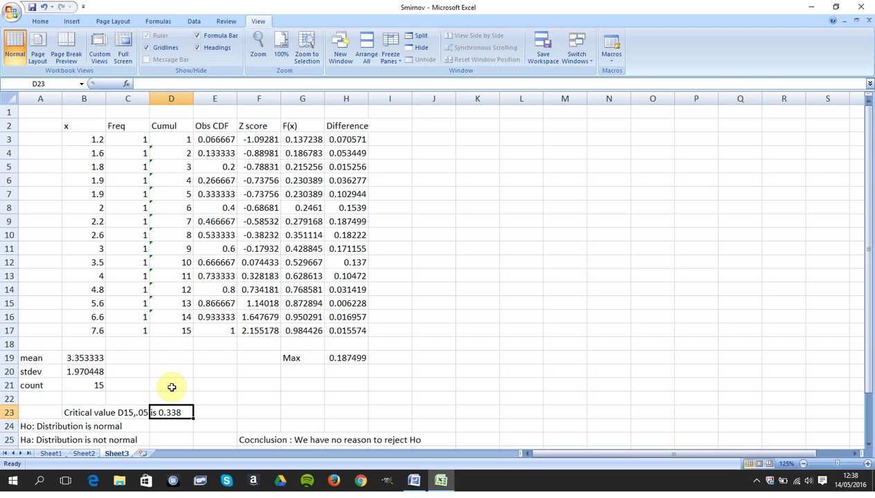
key("Down")
key("Down")
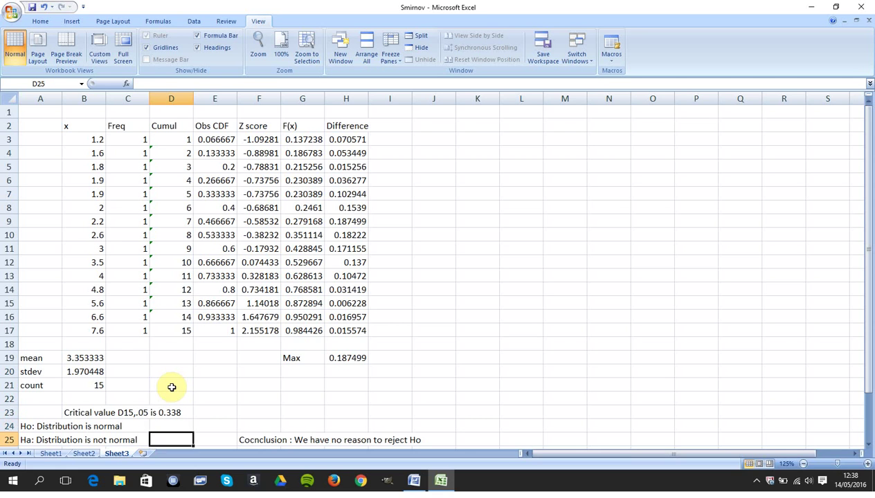
key("Right")
key("Right")
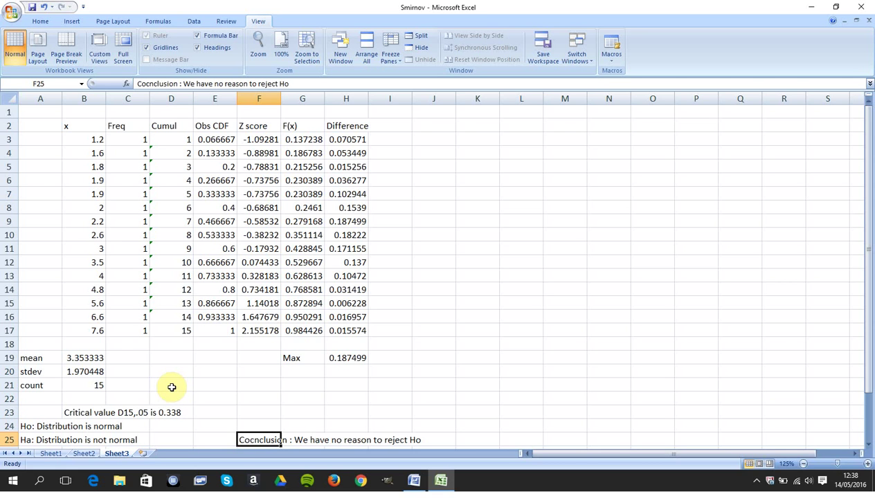
key("Left")
key("Left")
key("Left")
key("Left")
key("Left")
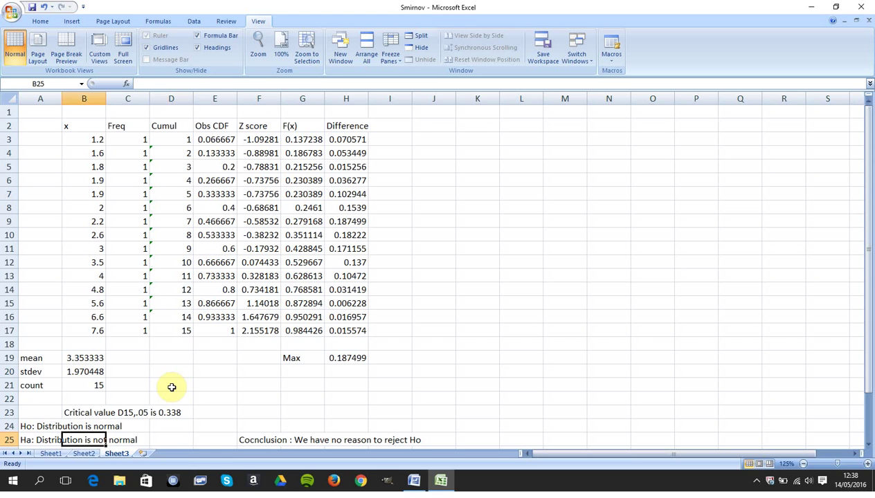
key("Up")
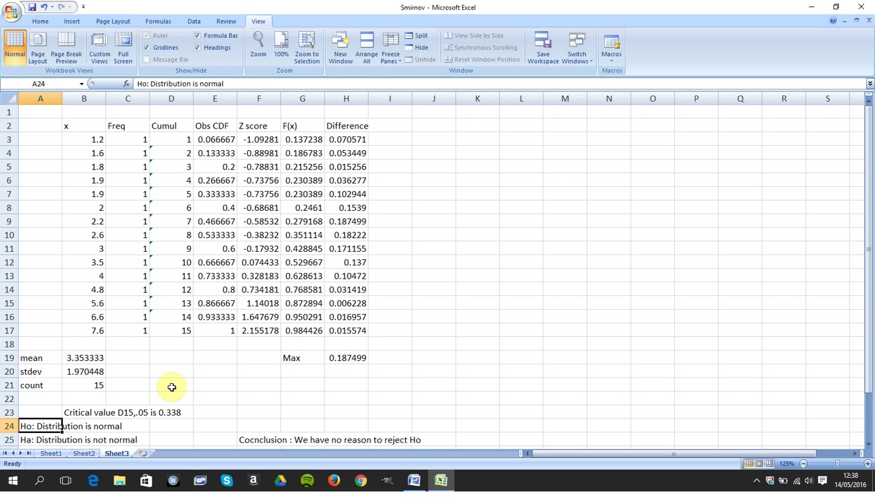
key("Down")
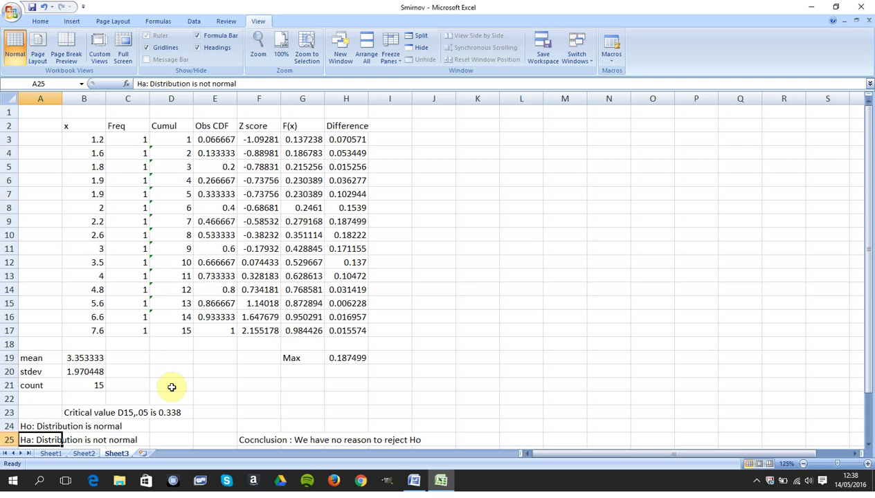